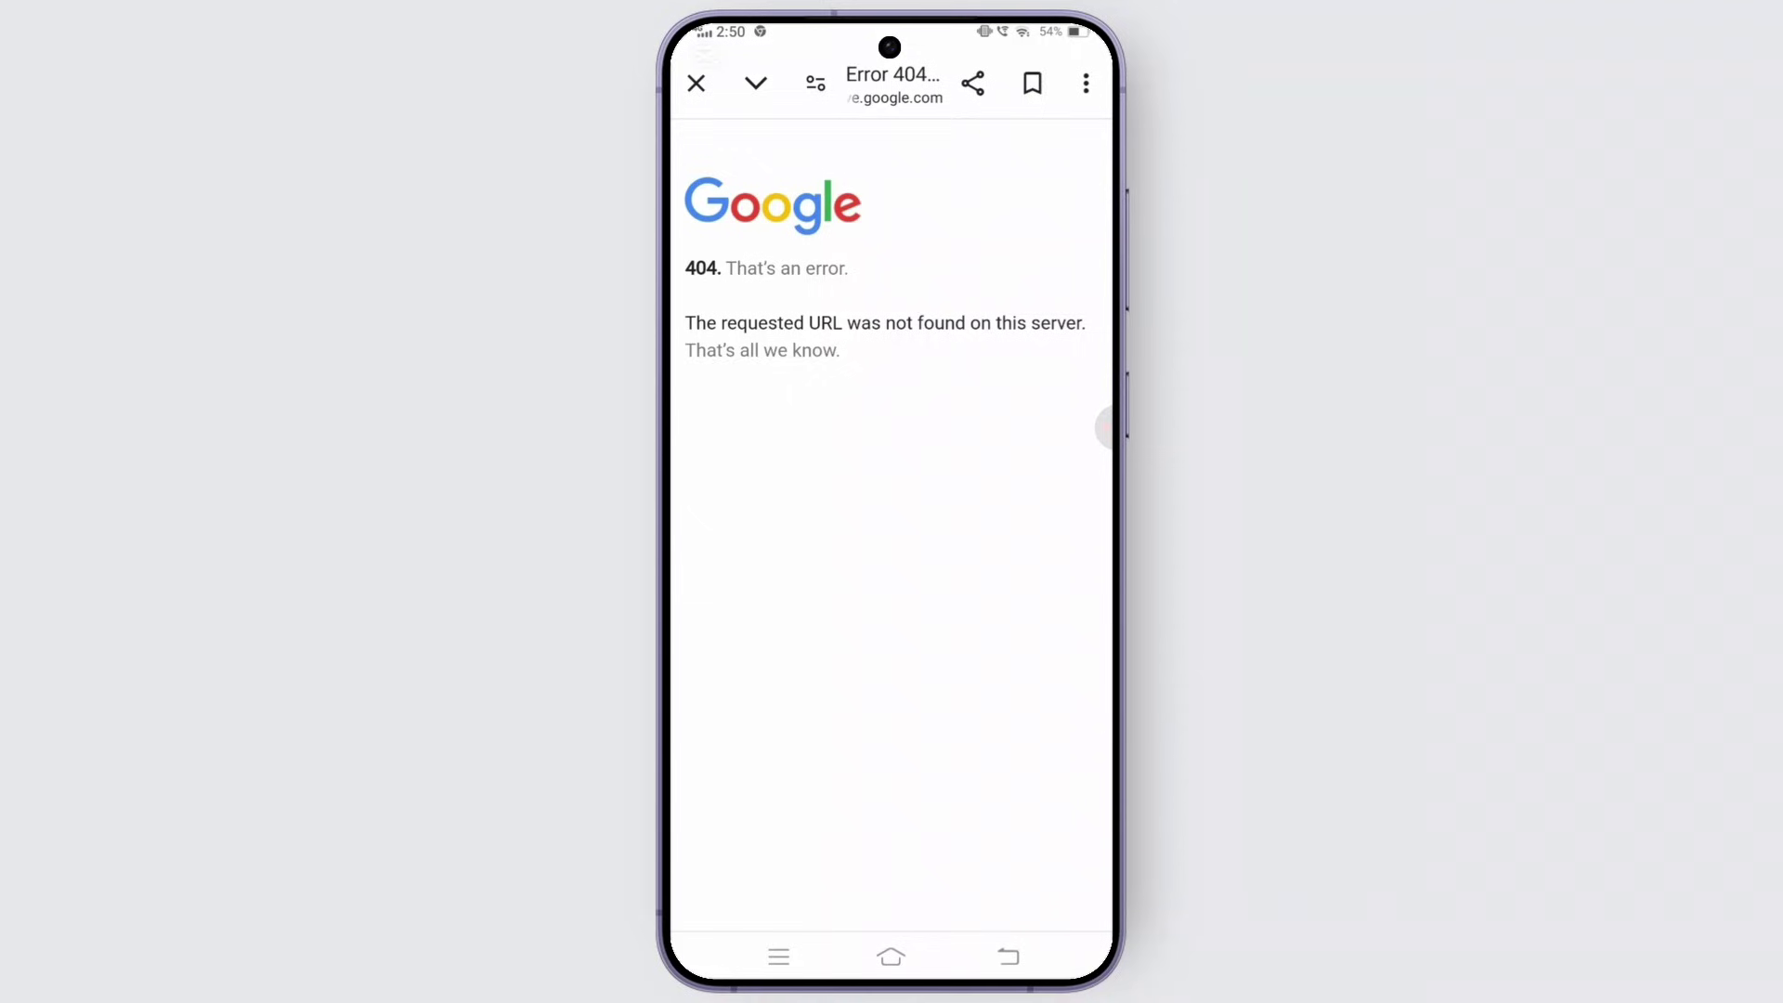
- Switch from recent apps to Chrome's new tab page and open its three-dot menu
left_click_drag(892, 961, 892, 696)
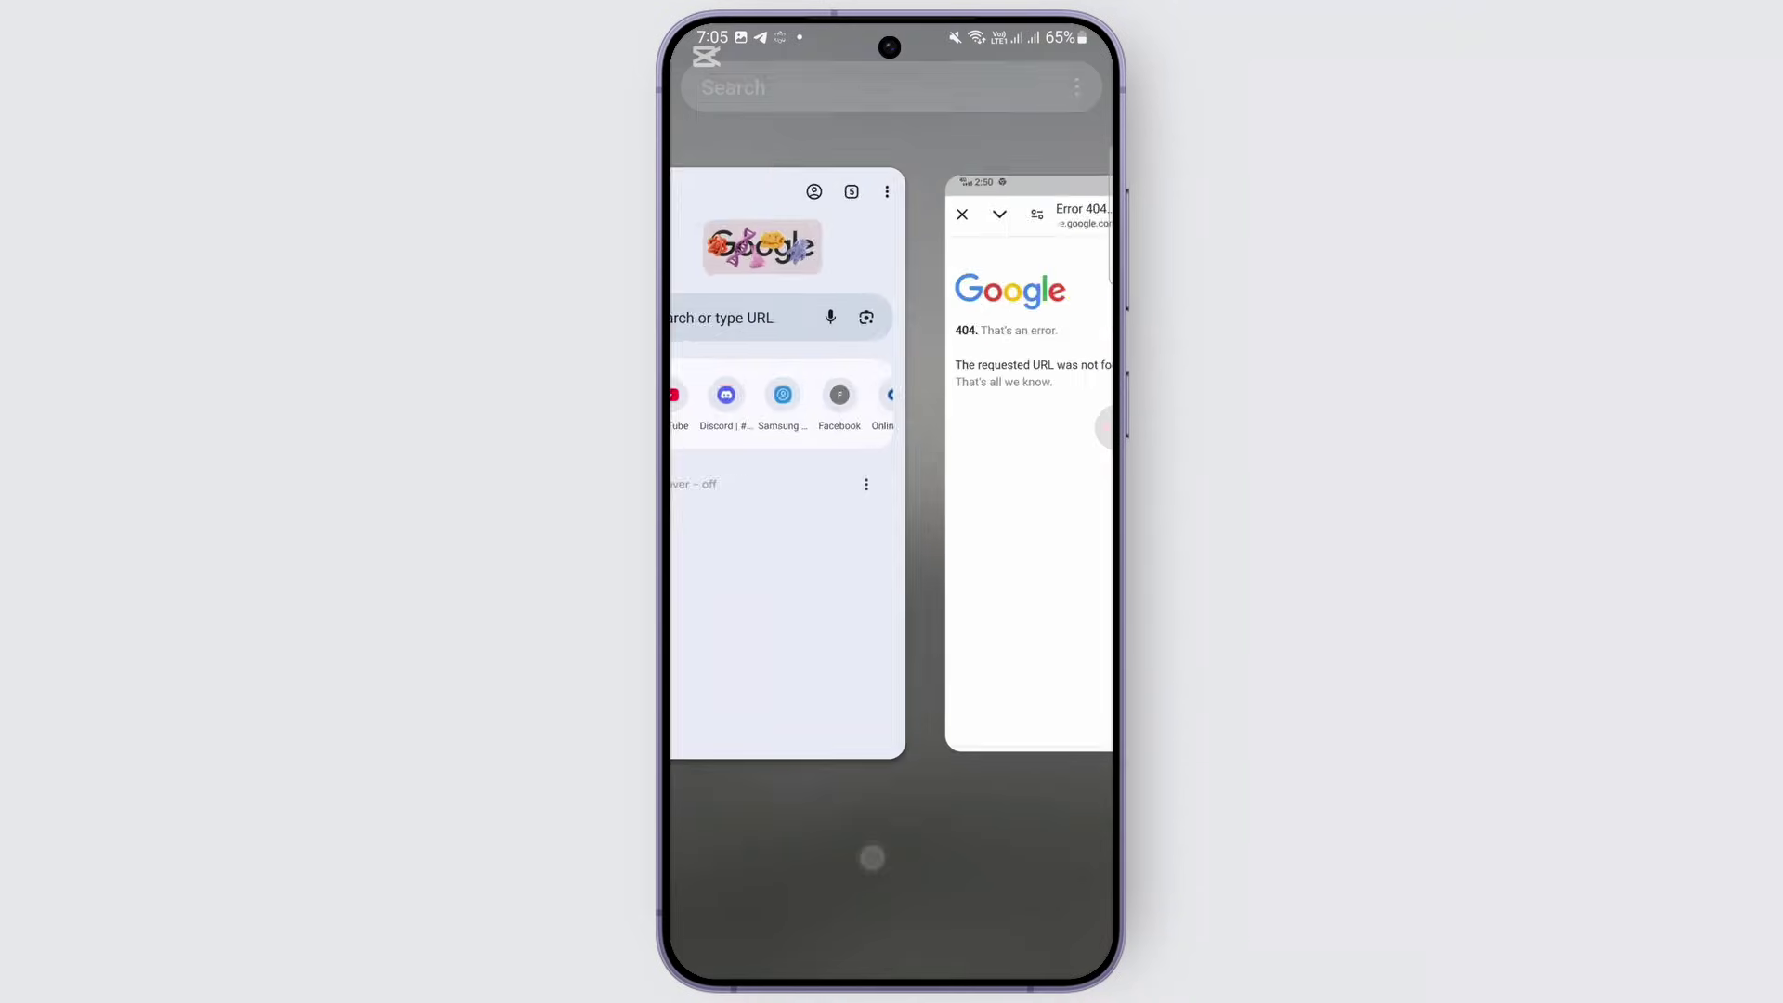
left_click(891, 489)
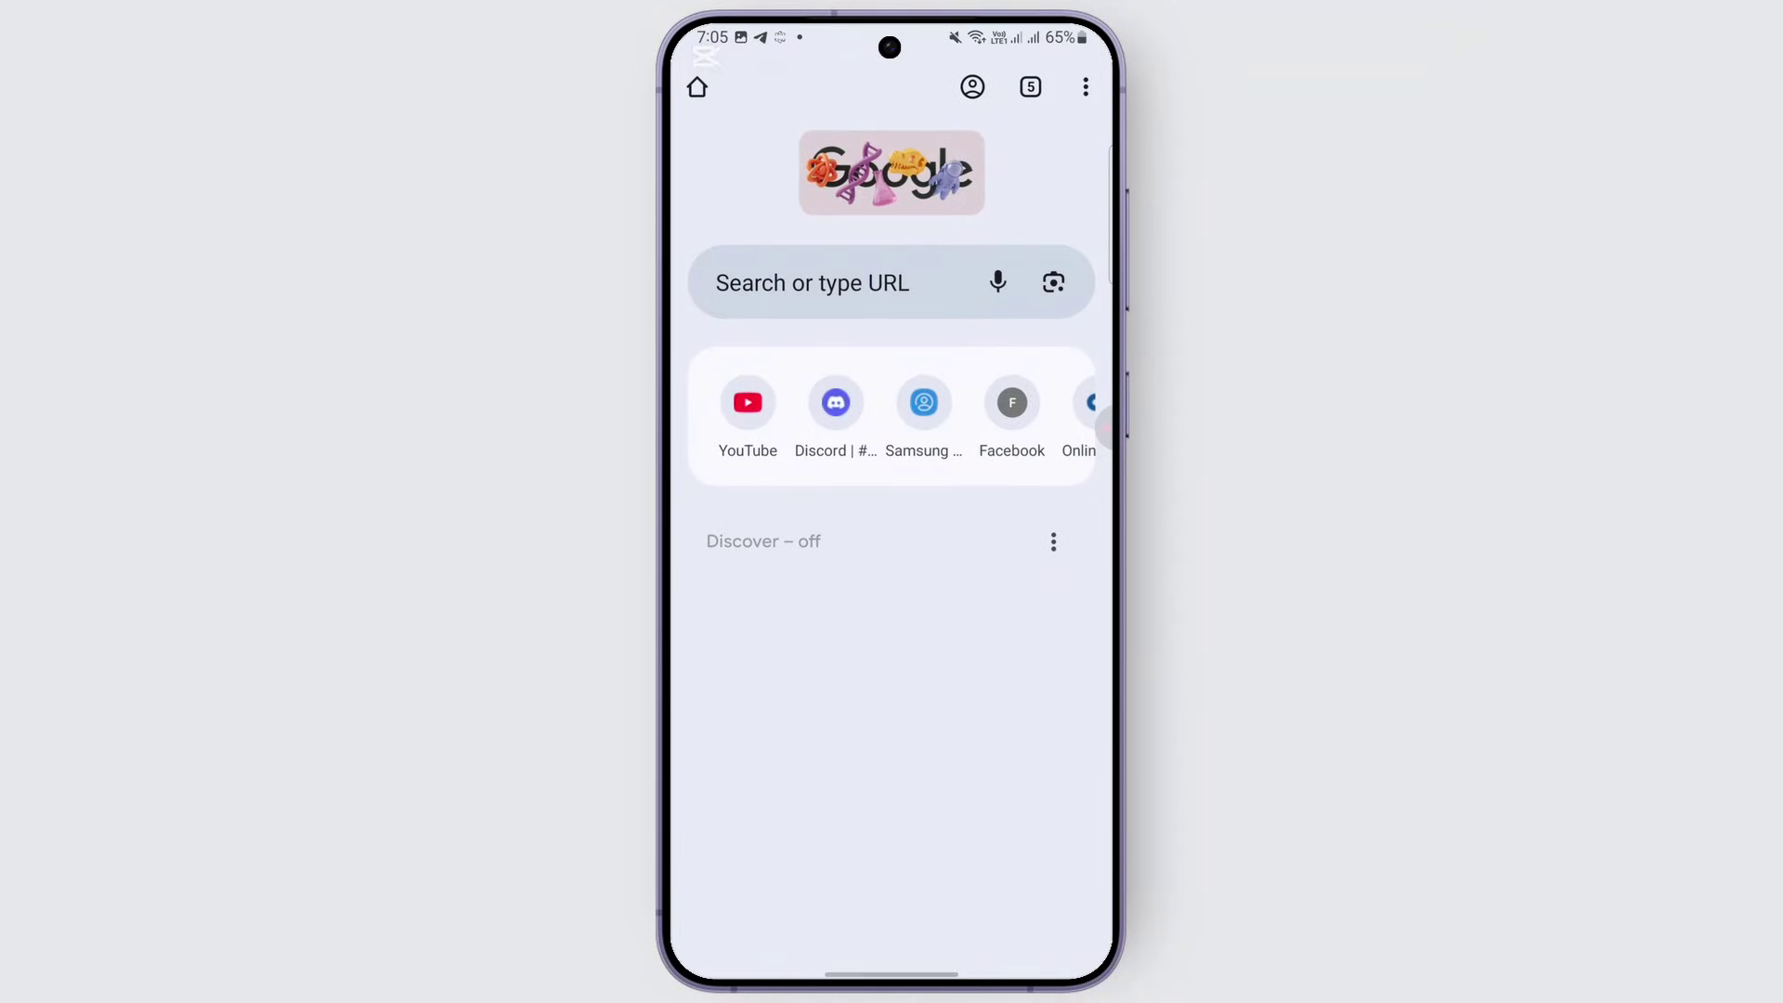
left_click(1086, 87)
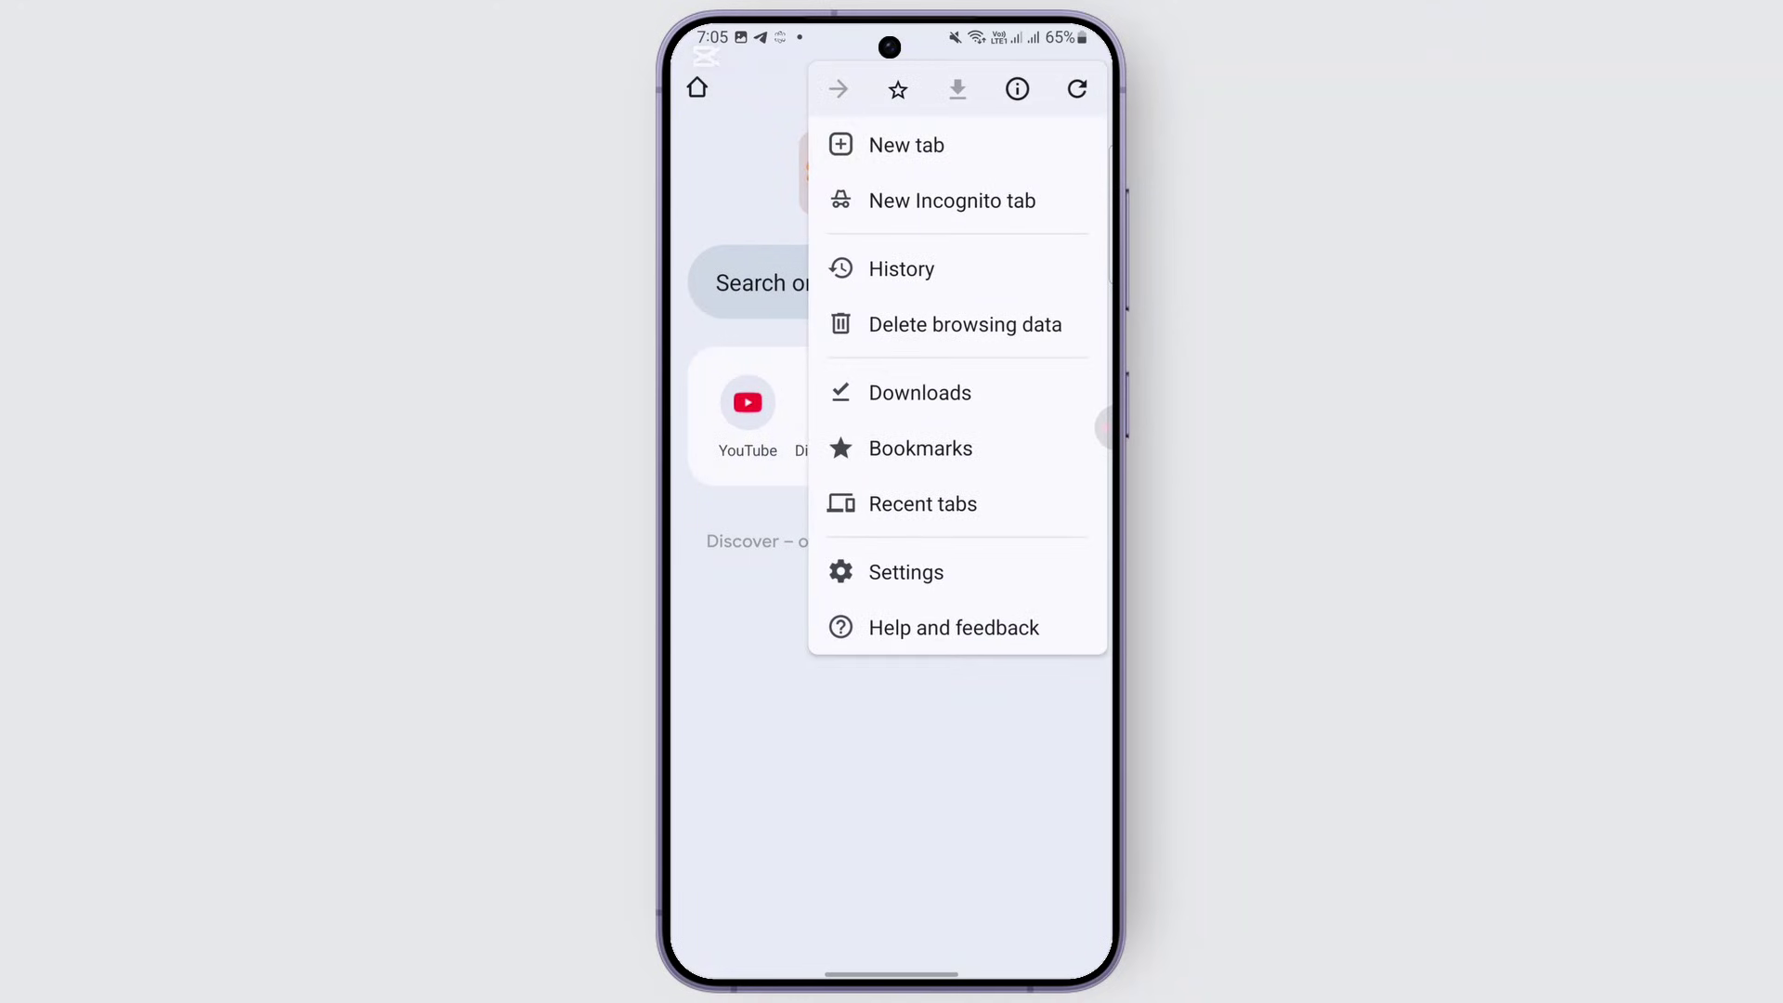
- Go to Settings, then the Privacy and security page
left_click(939, 569)
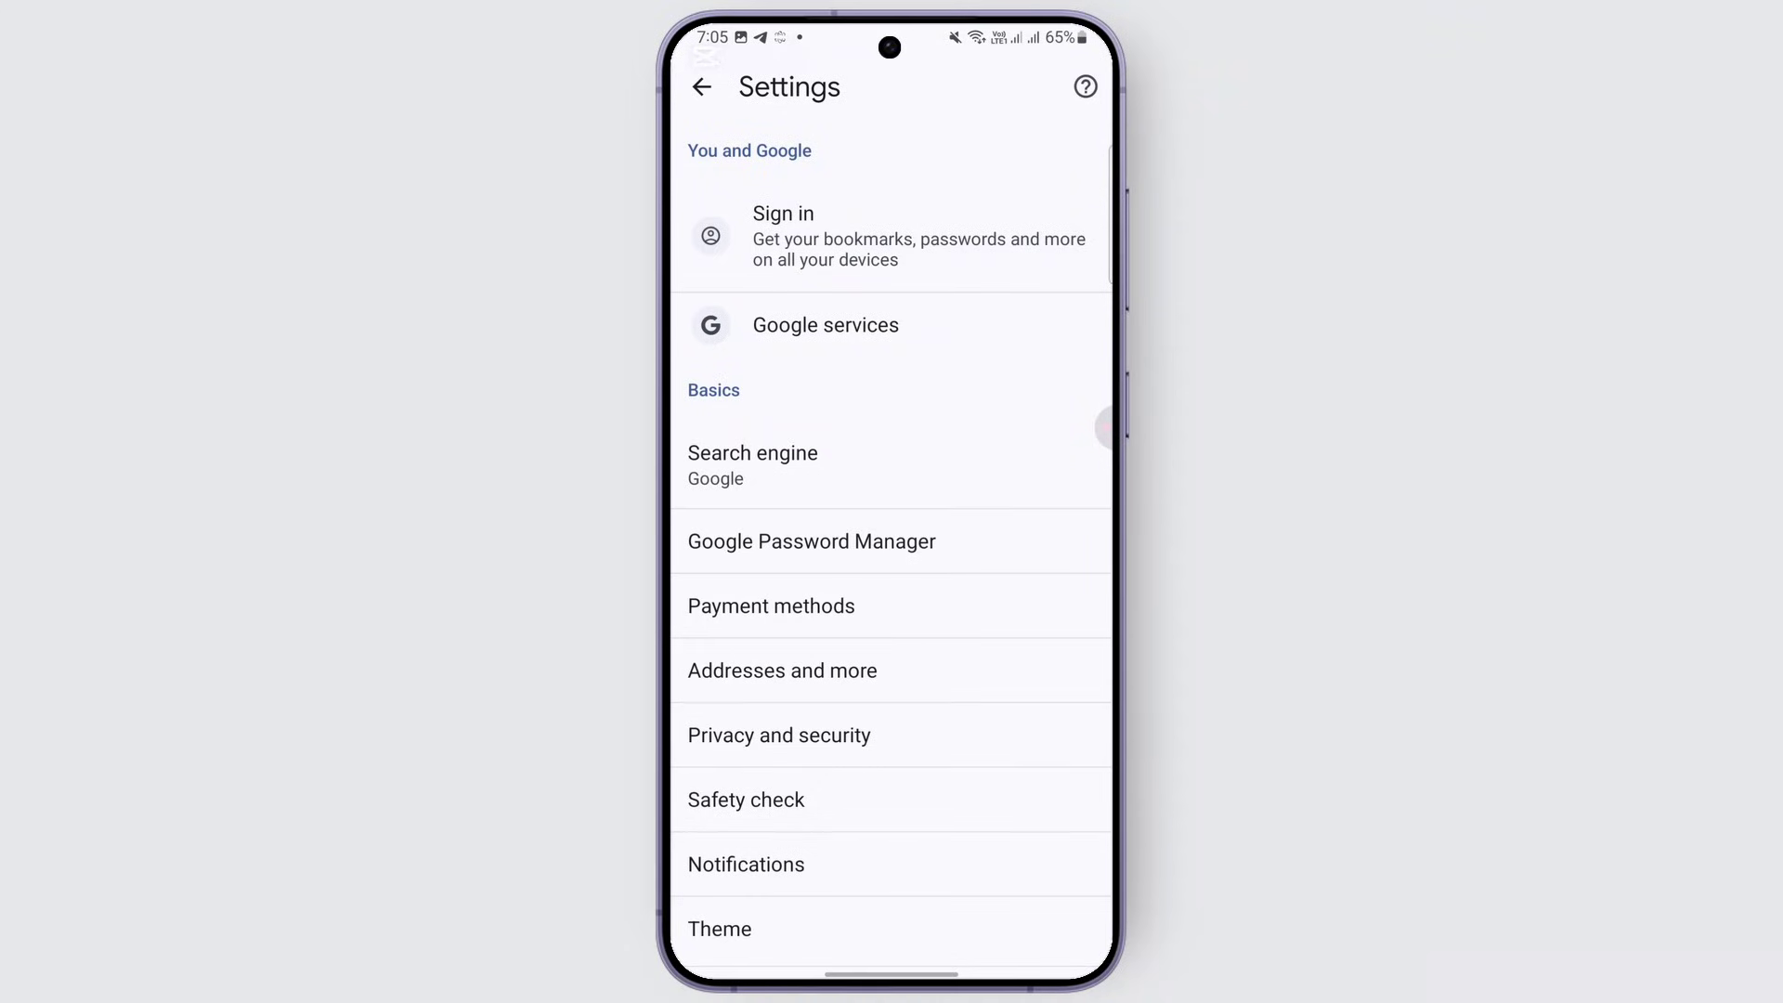
left_click_drag(904, 785, 947, 636)
left_click(876, 585)
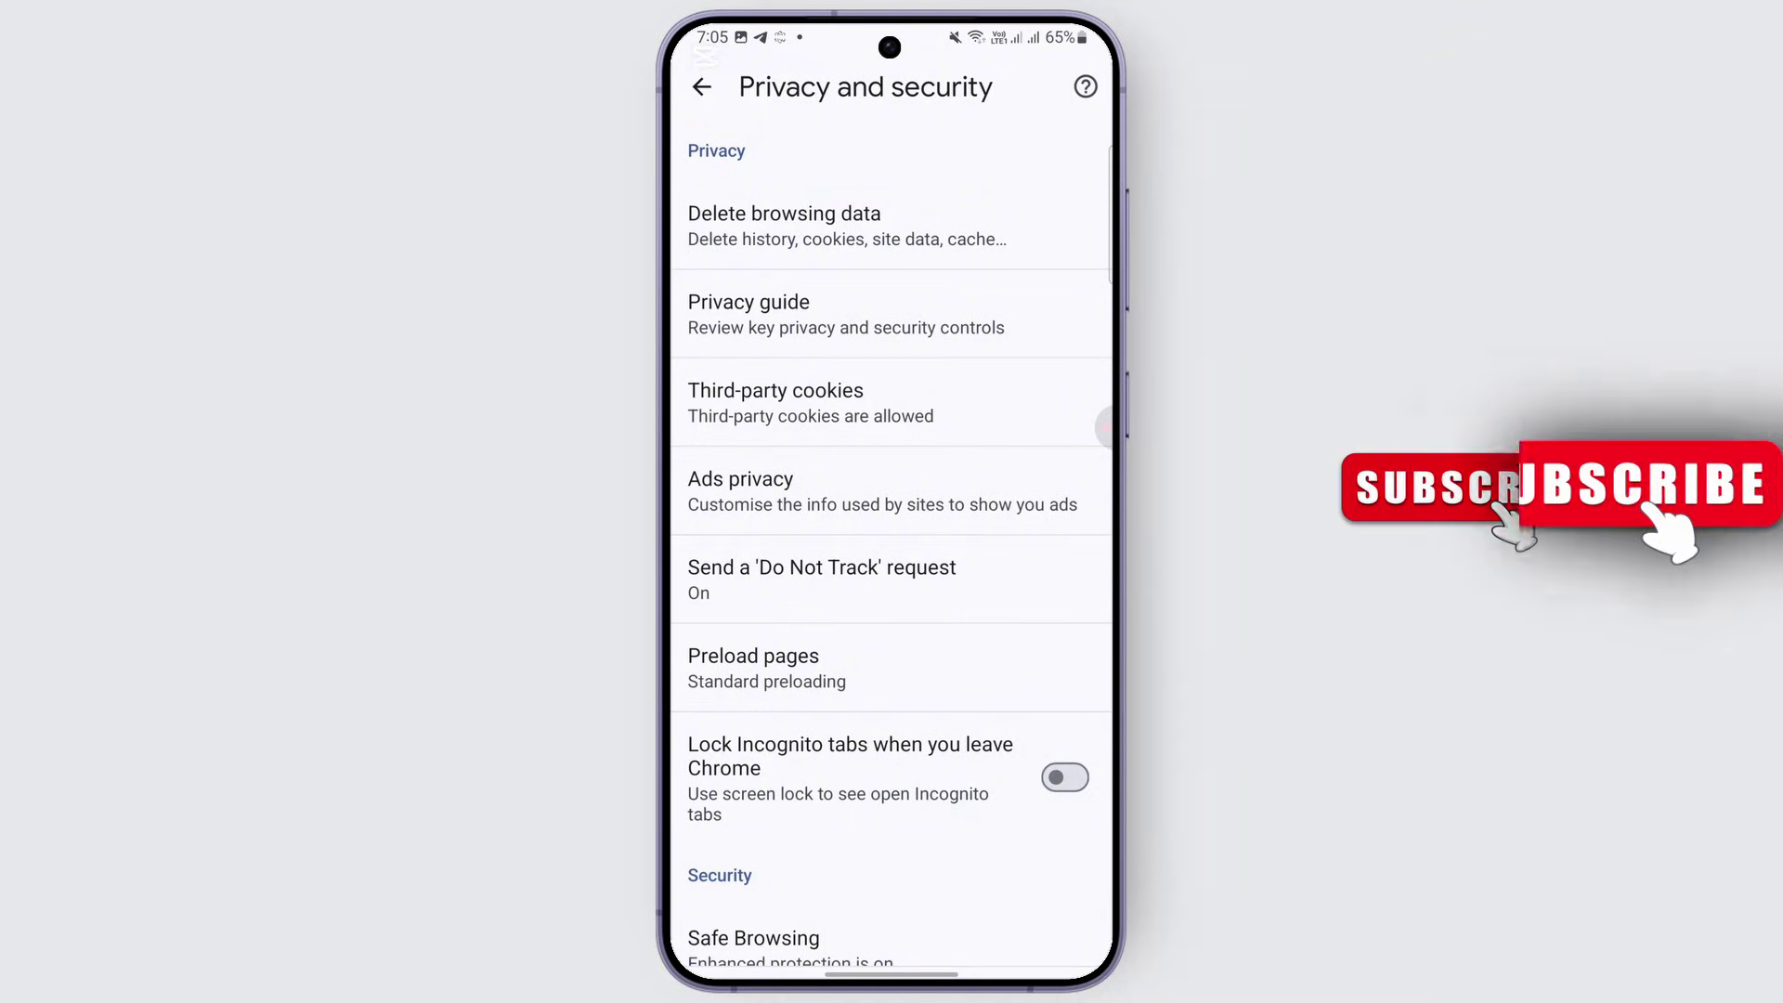
- Delete the last 15 minutes of browsing history together with cookies and site data
left_click(785, 224)
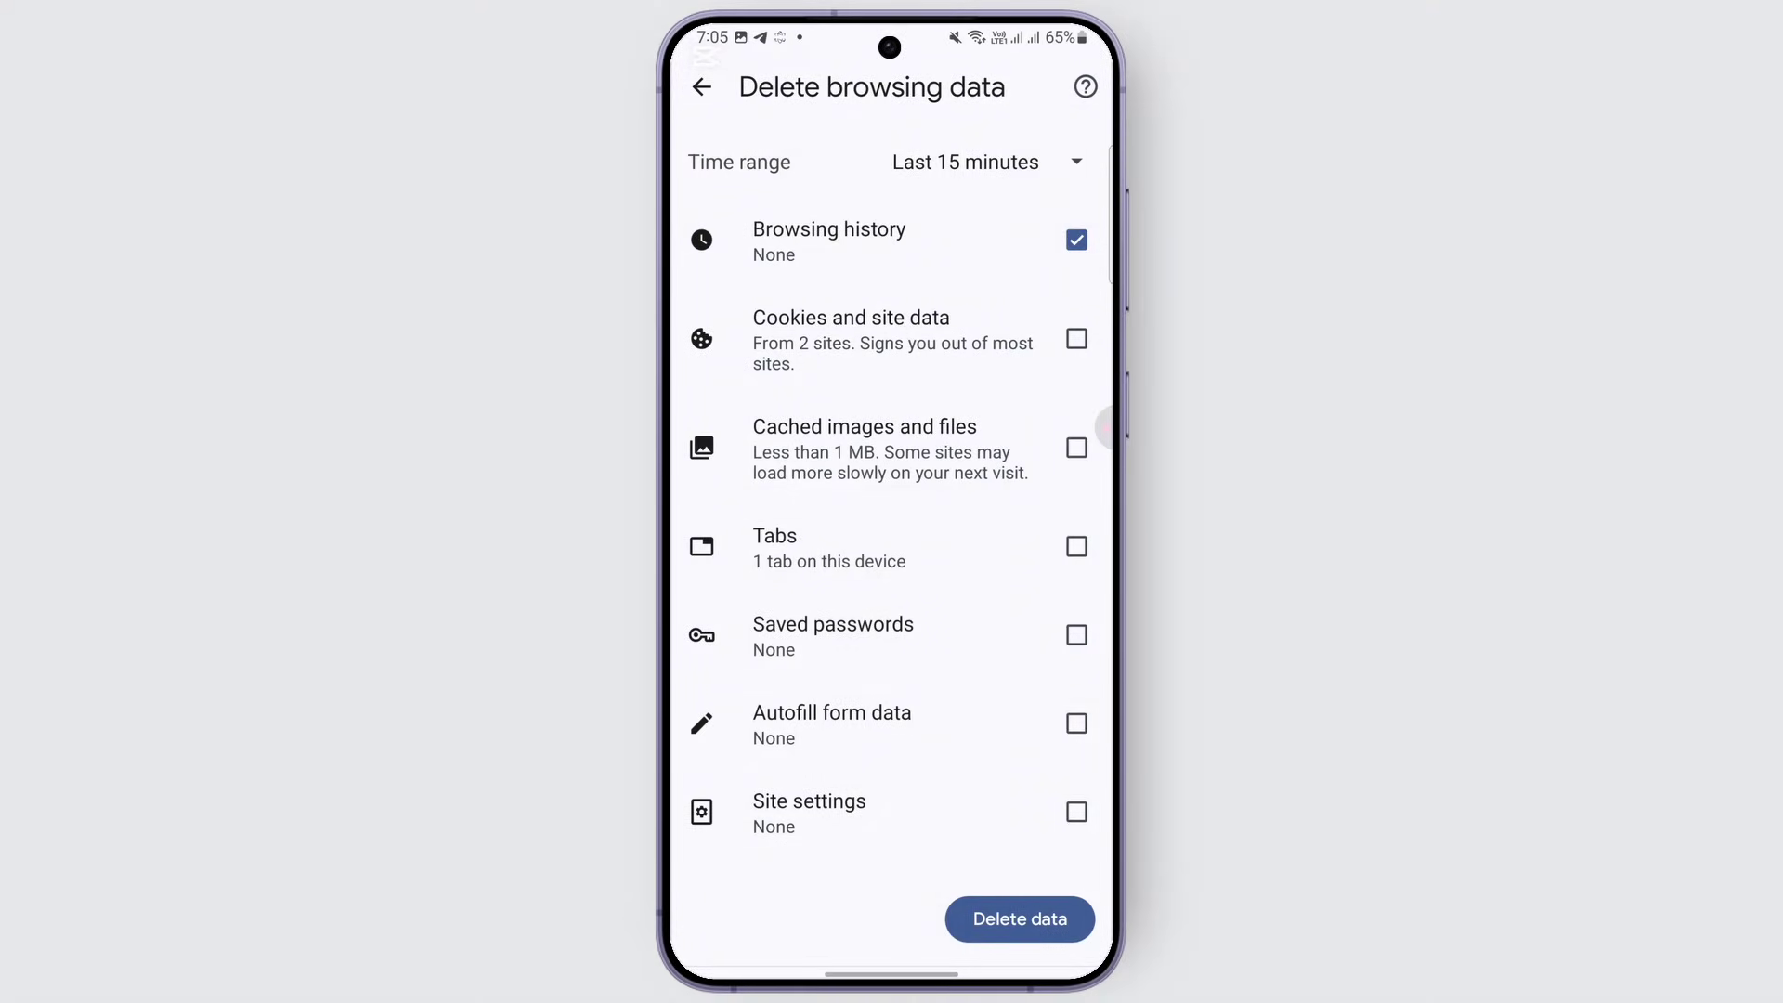
left_click(1075, 339)
left_click(957, 929)
- Swipe back twice to exit Settings to the new tab page
mouse_move(1108, 683)
left_mouse_down()
mouse_move(1037, 686)
mouse_move(1038, 647)
left_mouse_up()
left_click_drag(1108, 704, 1038, 703)
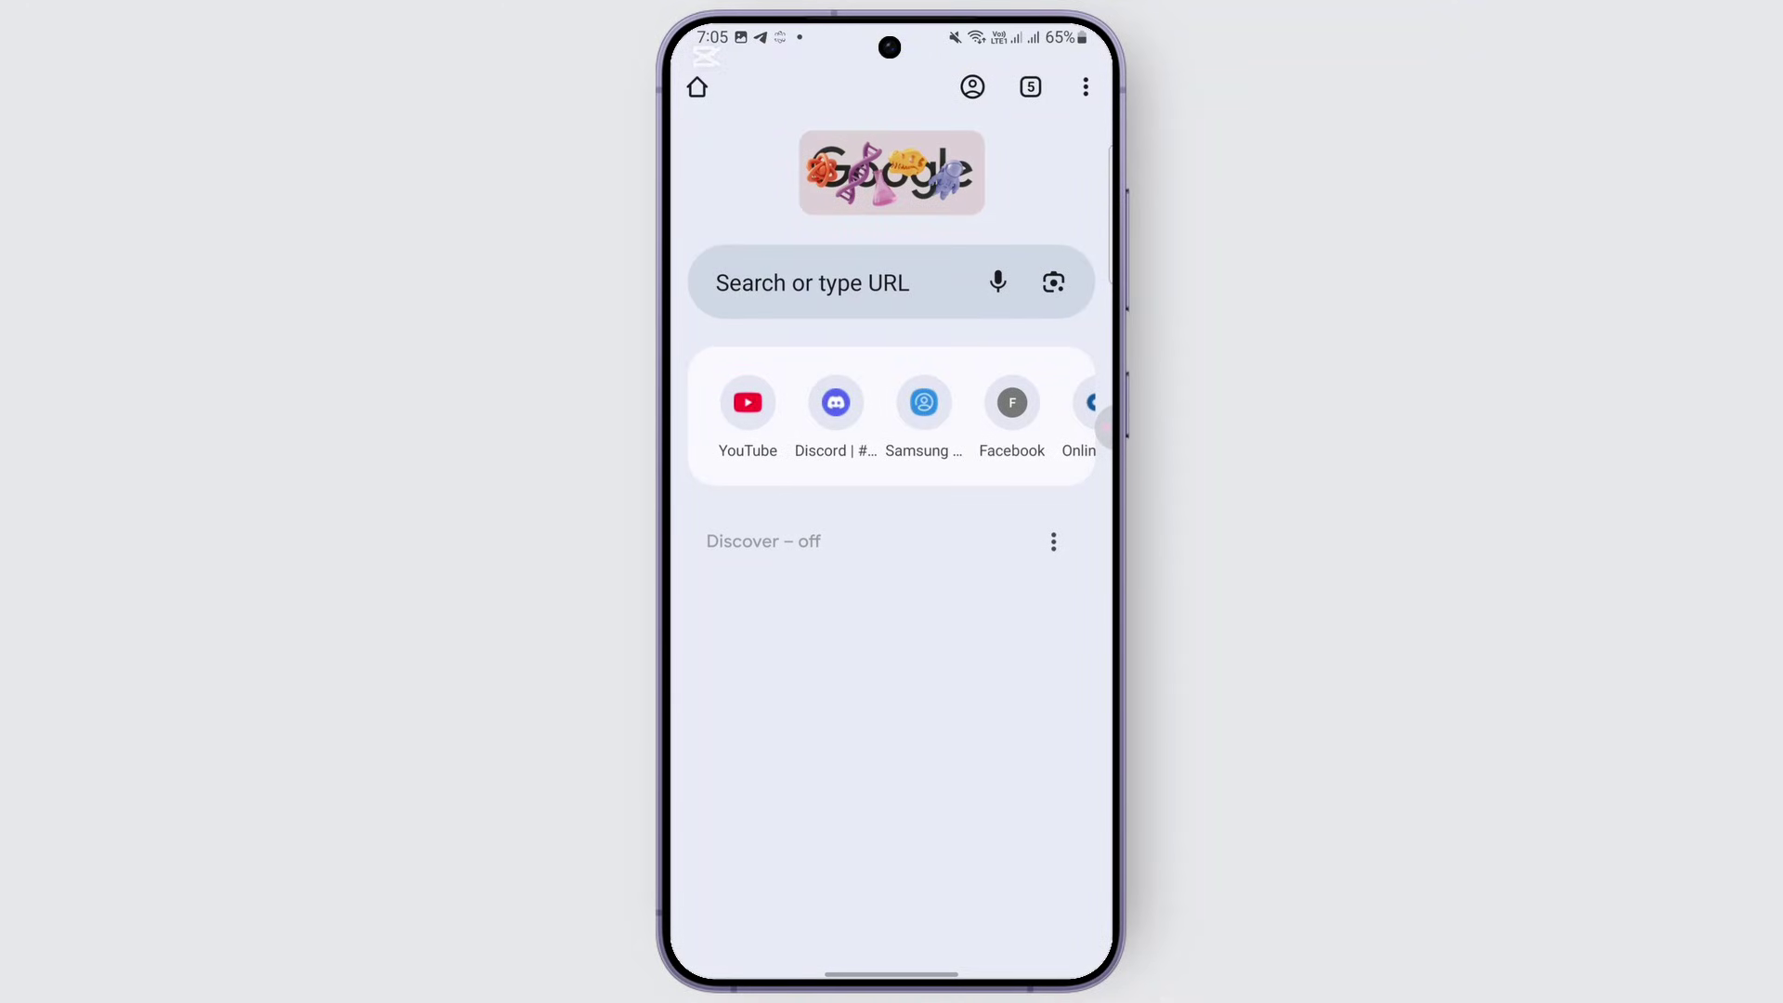